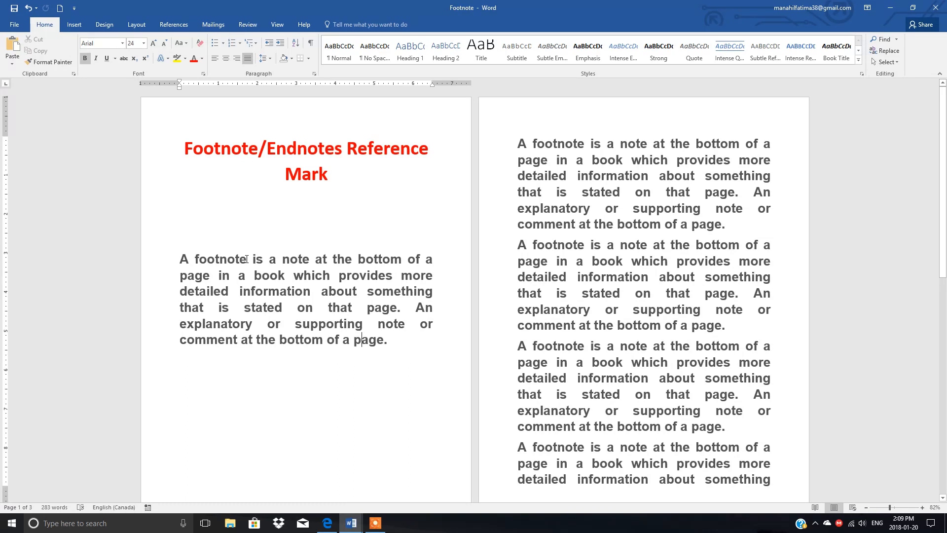
# Step: Insert a footnote after the word "footnote" in the first page's paragraph, reading "Explanation at the bottom of the page."
pyautogui.click(246, 259)
pyautogui.click(169, 24)
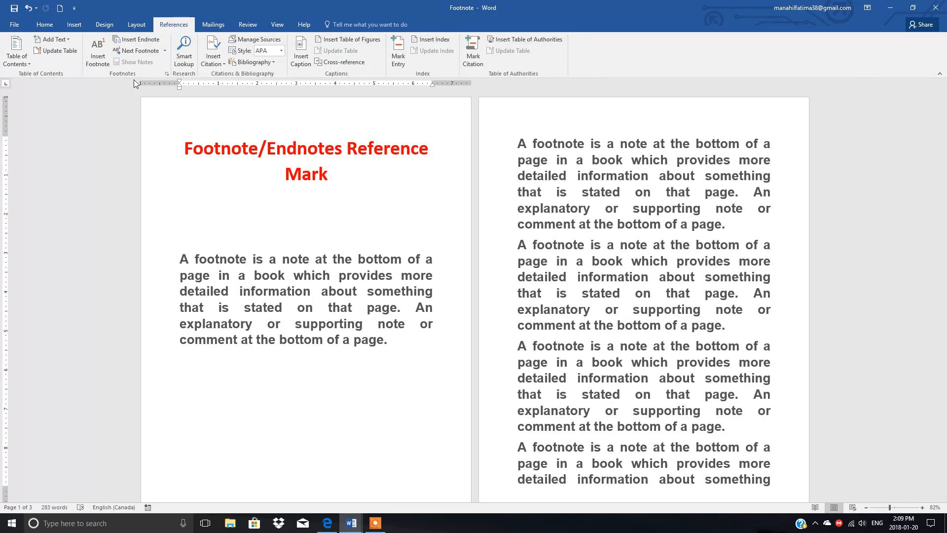
pyautogui.click(96, 46)
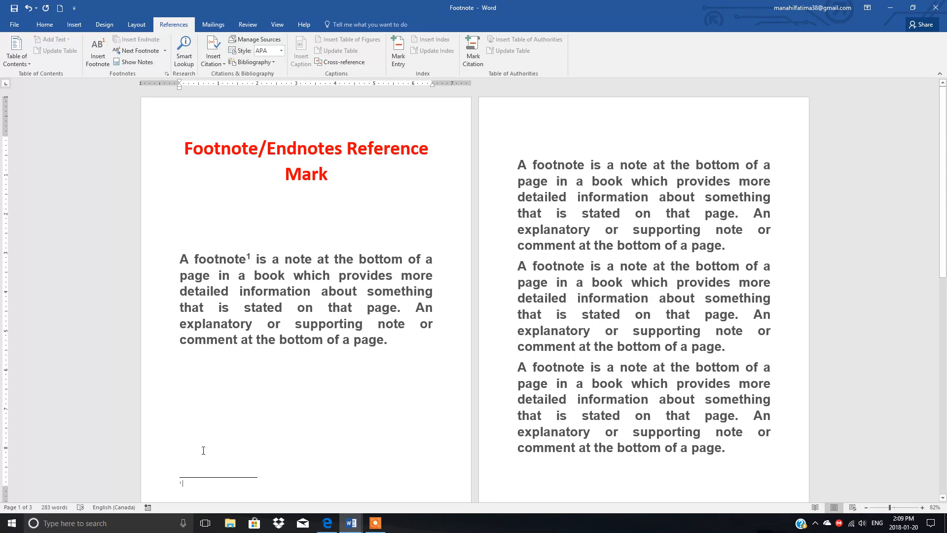
pyautogui.write('Explanat')
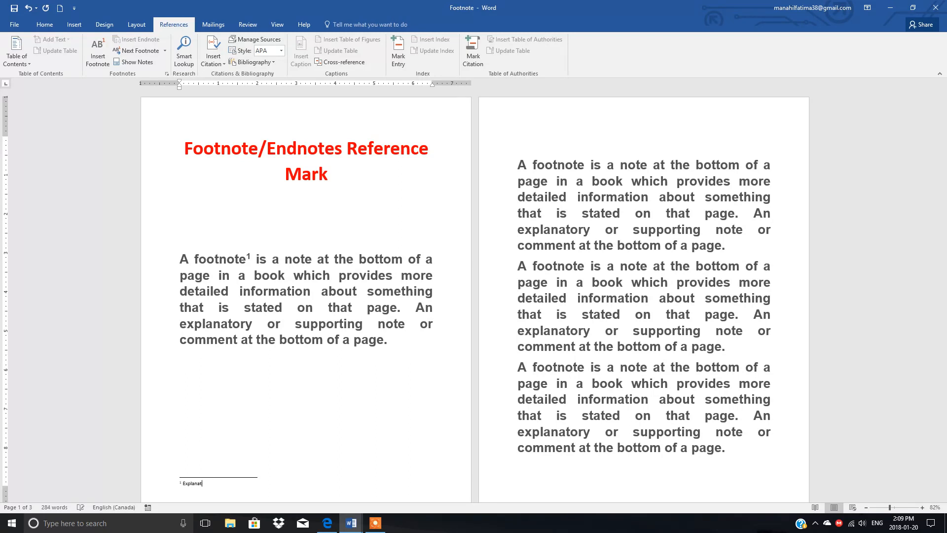
pyautogui.write('ion at the bottom of the page.')
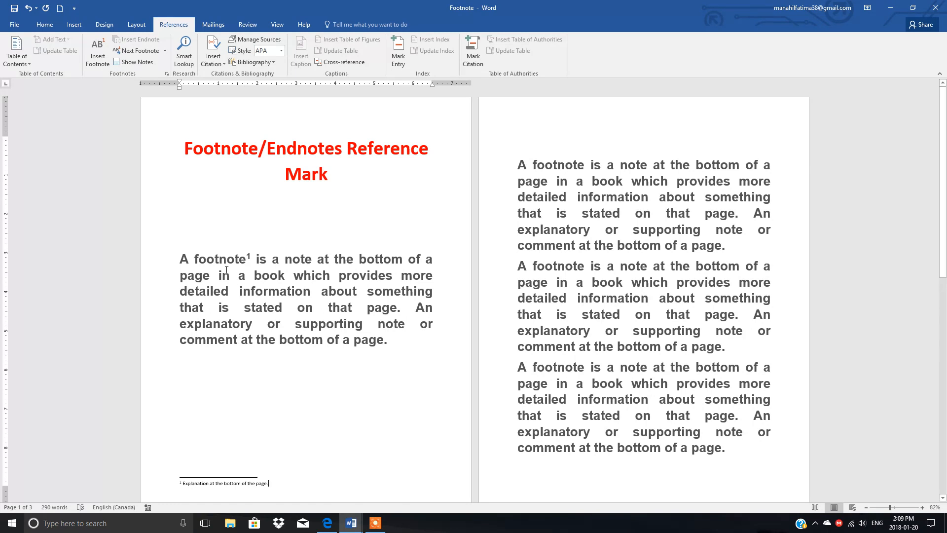
# Step: Make the first footnote's text bold and set its font size to 12
pyautogui.moveTo(271, 483); pyautogui.dragTo(170, 483)
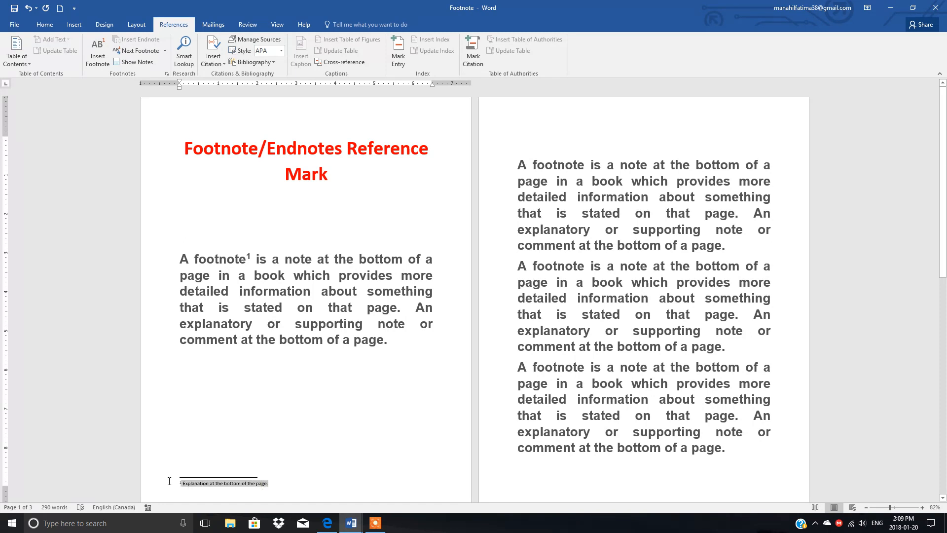
pyautogui.click(45, 23)
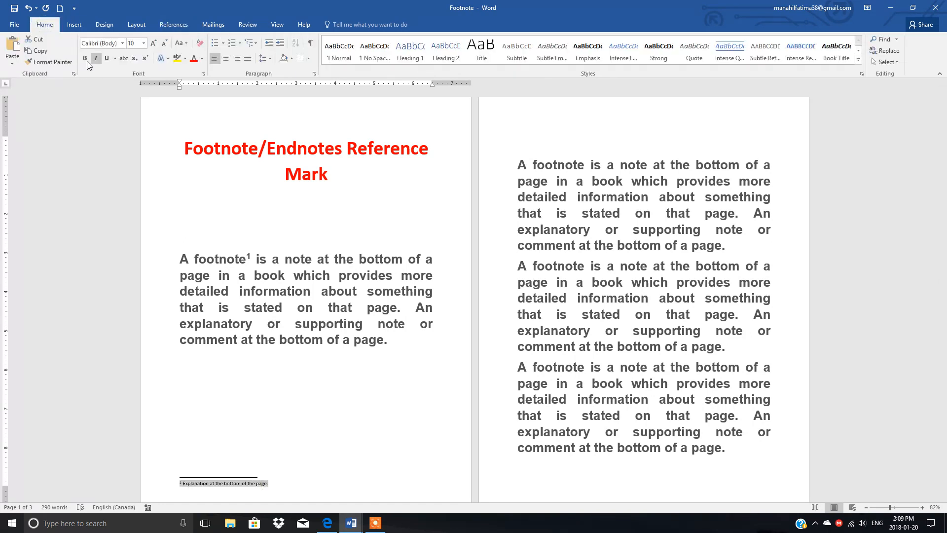
pyautogui.click(85, 59)
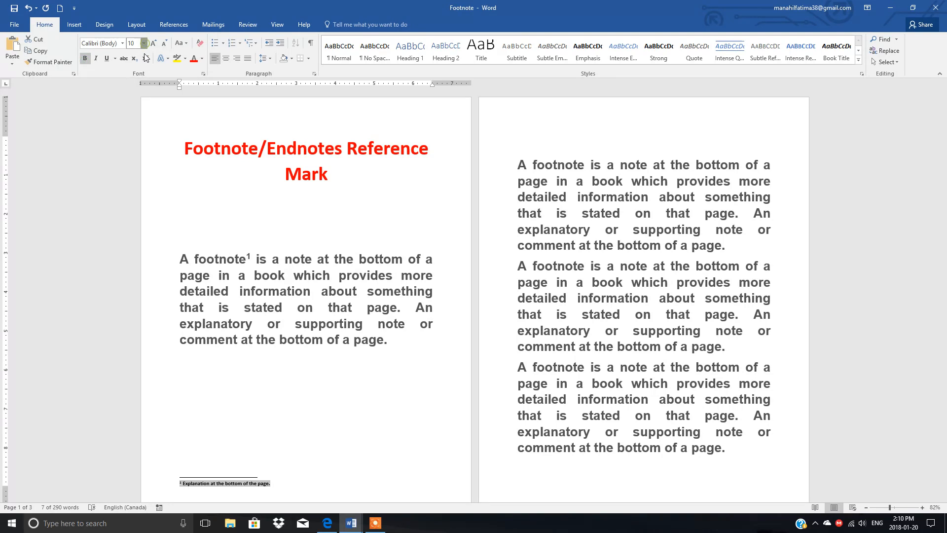
pyautogui.click(144, 43)
pyautogui.click(136, 92)
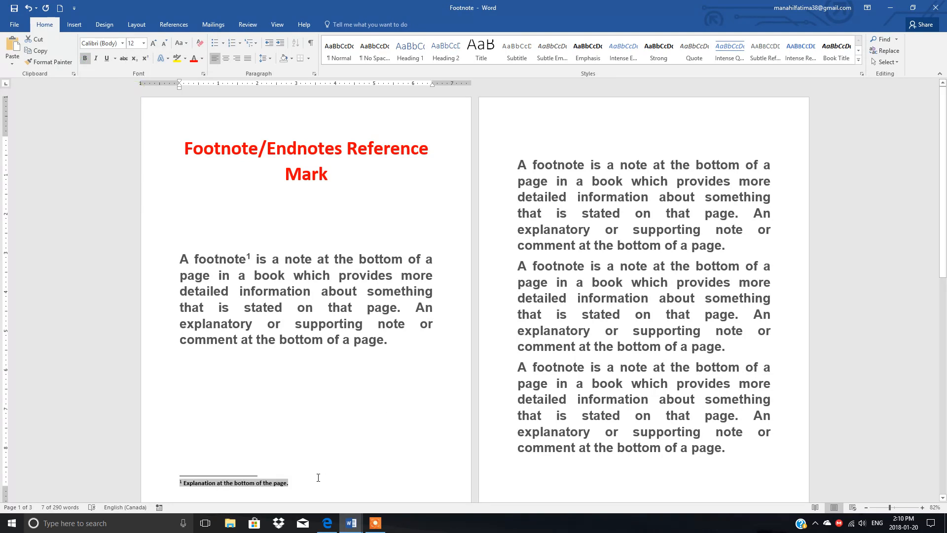
pyautogui.click(306, 485)
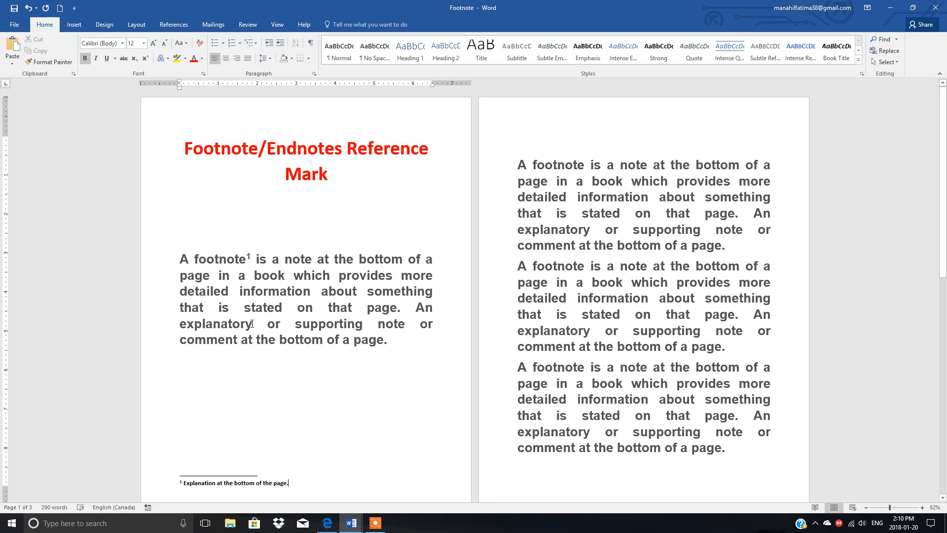
# Step: Insert a second footnote after the word "explanatory" in the first page's paragraph, reading "Clarifying Information"
pyautogui.click(252, 323)
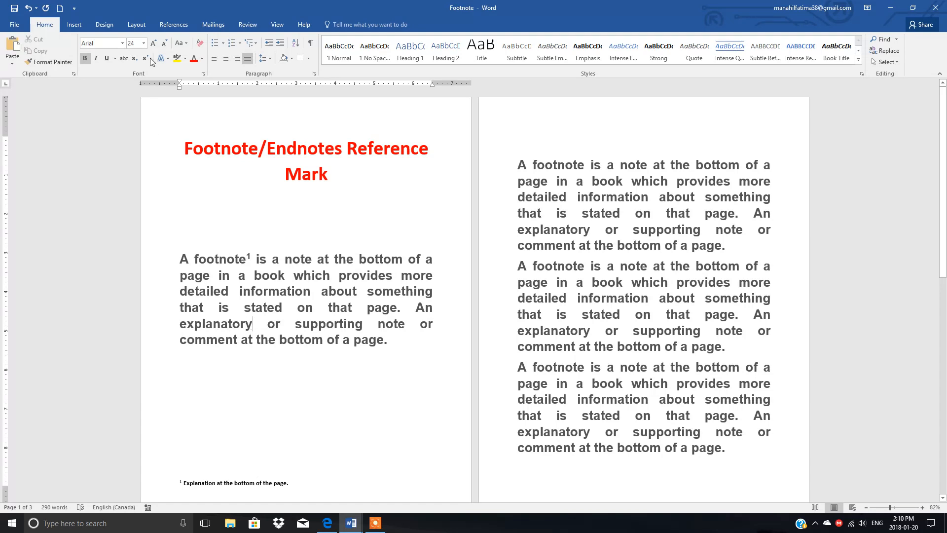
pyautogui.click(174, 24)
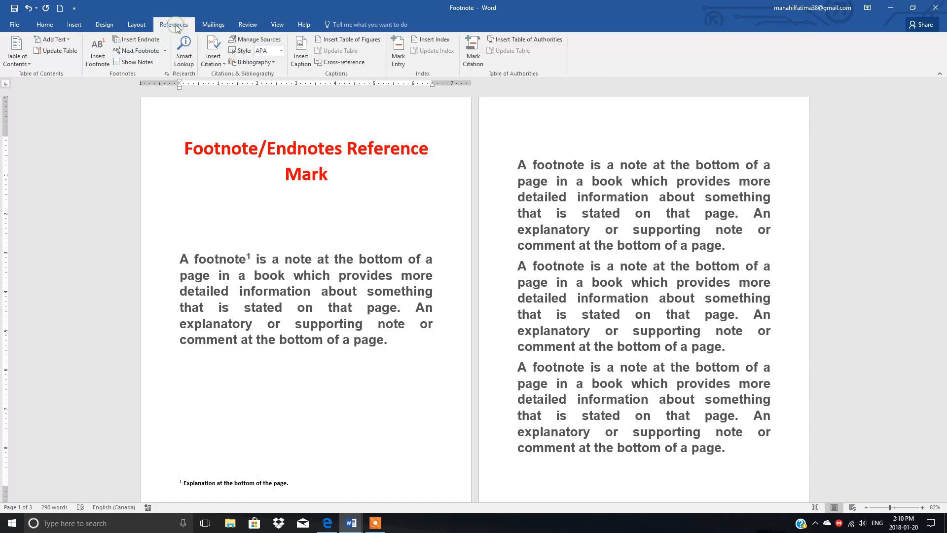
pyautogui.click(98, 48)
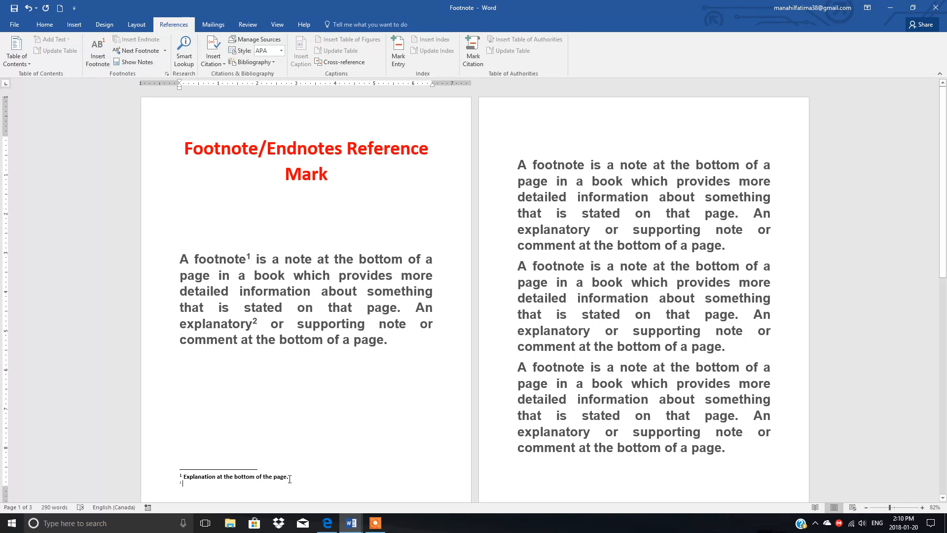
pyautogui.write('Clar')
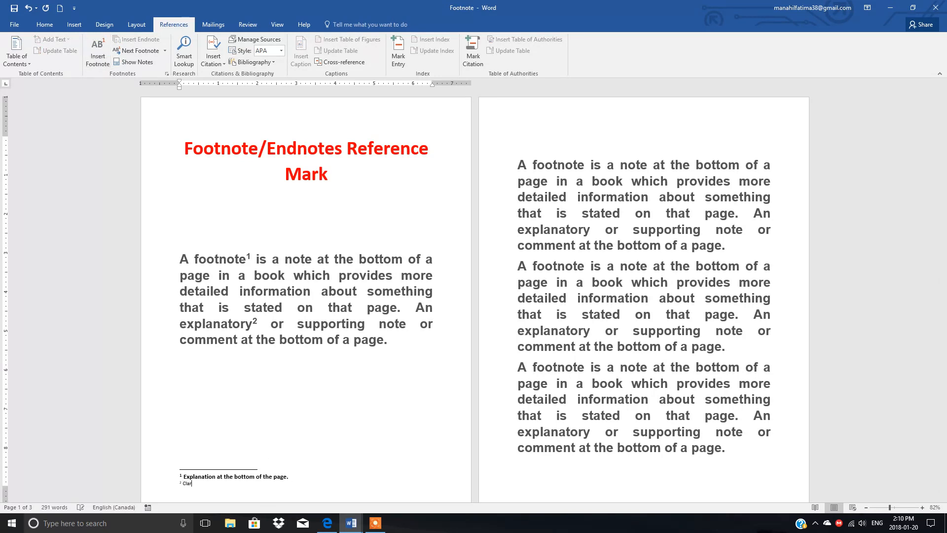
pyautogui.write('ifying Information')
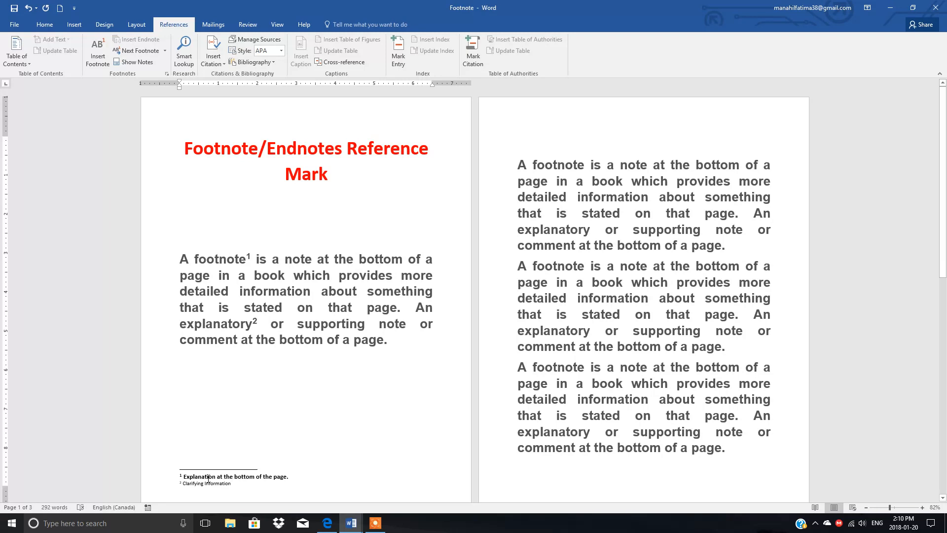
# Step: Make the "Clarifying Information" footnote bold and set its font size to 12
pyautogui.moveTo(203, 485); pyautogui.dragTo(180, 484)
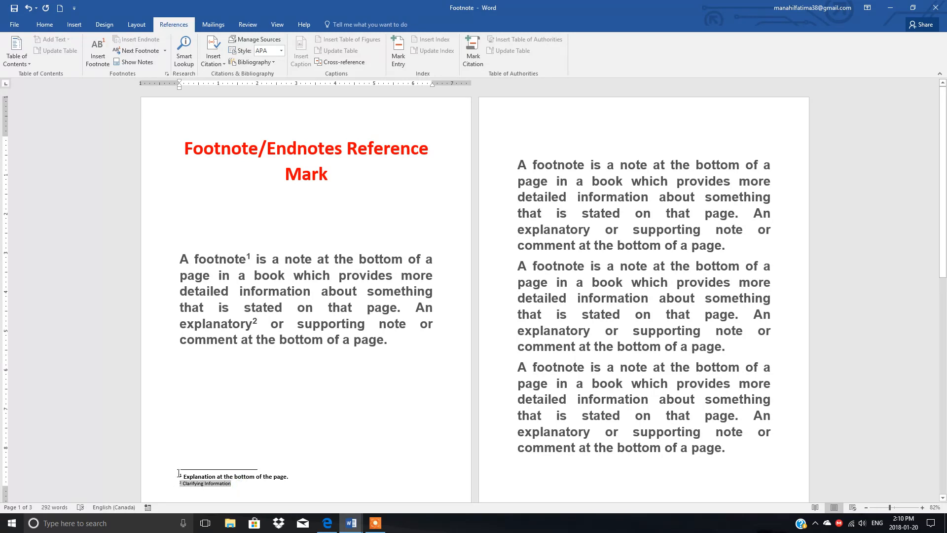
pyautogui.click(45, 24)
pyautogui.click(84, 59)
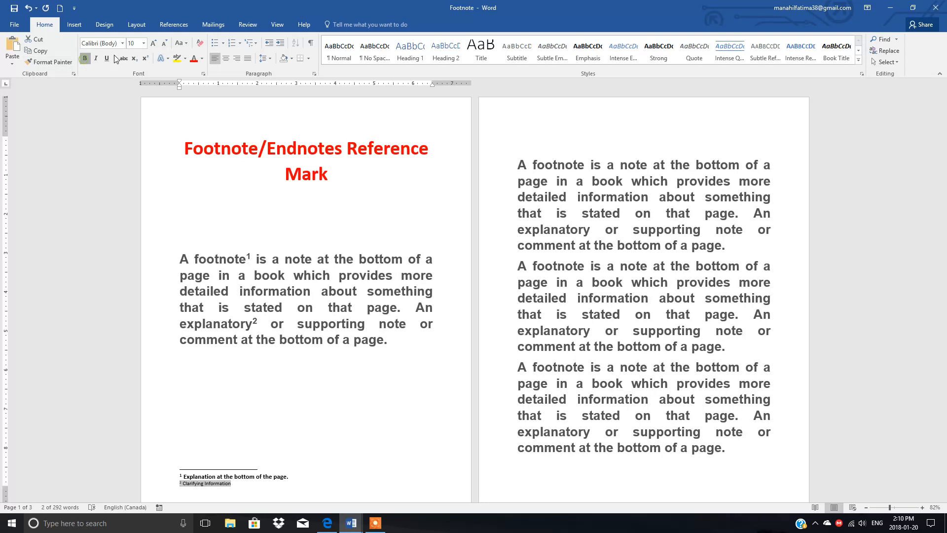
pyautogui.click(144, 43)
pyautogui.click(131, 92)
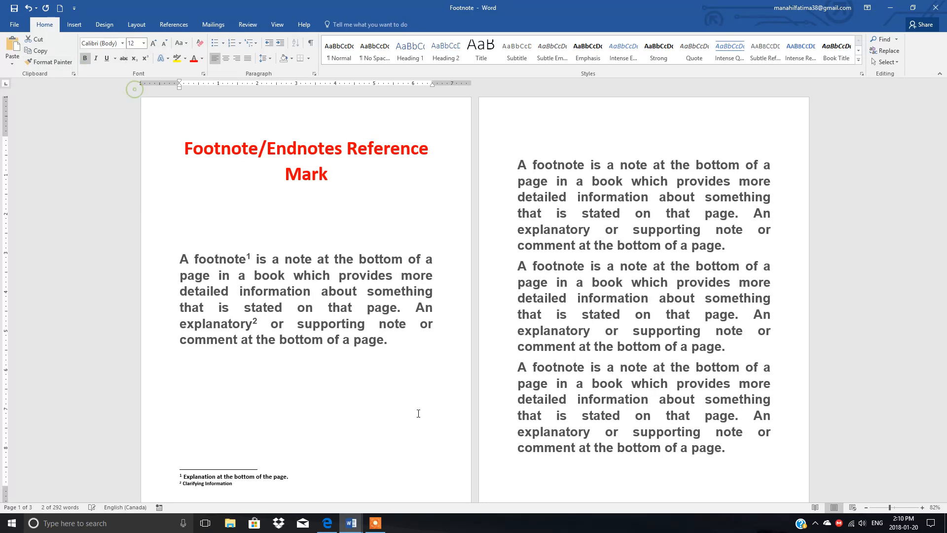
pyautogui.click(391, 421)
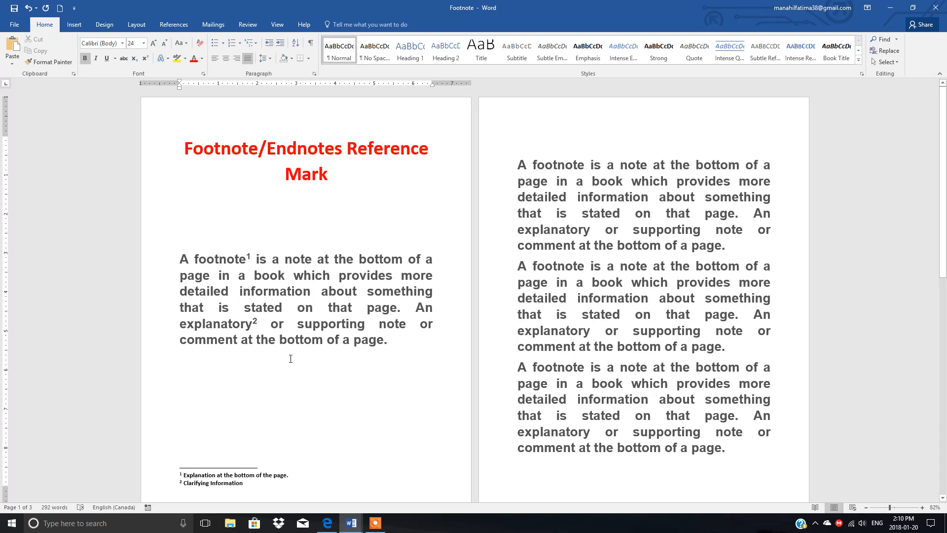
# Step: Move the footnote reference mark from after the word "footnote" to after "page" at the end of the paragraph by cutting and pasting
pyautogui.moveTo(260, 327)
pyautogui.moveTo(249, 257)
pyautogui.click(251, 256)
pyautogui.moveTo(250, 256); pyautogui.dragTo(253, 257)
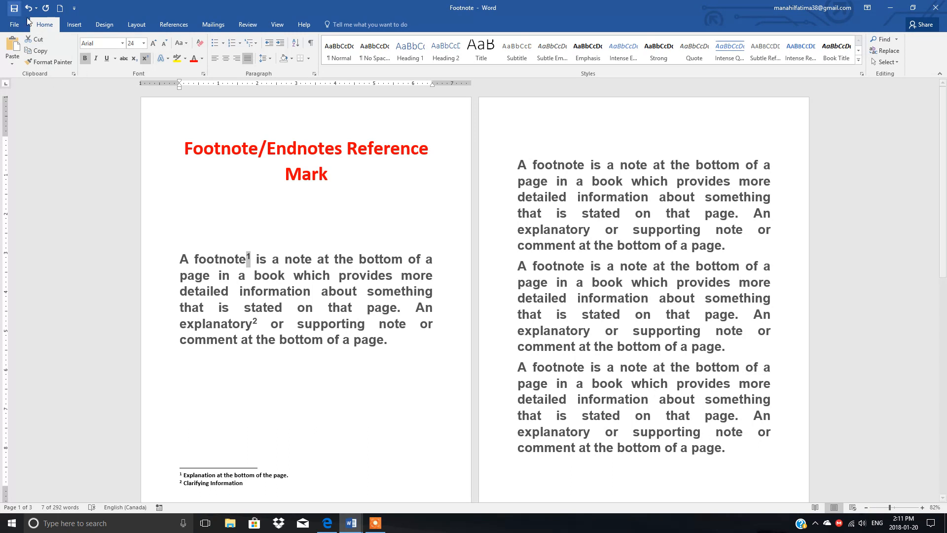
pyautogui.click(38, 45)
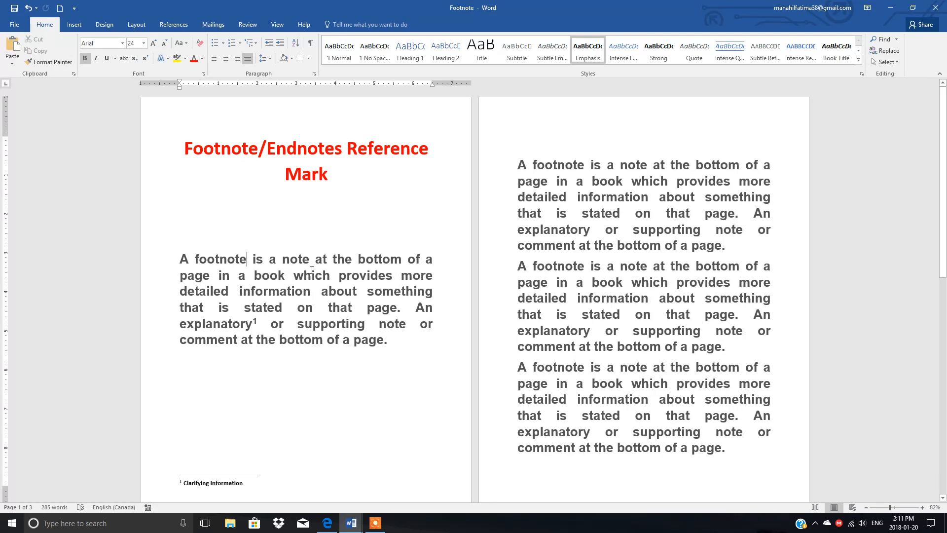
pyautogui.click(384, 341)
pyautogui.click(13, 47)
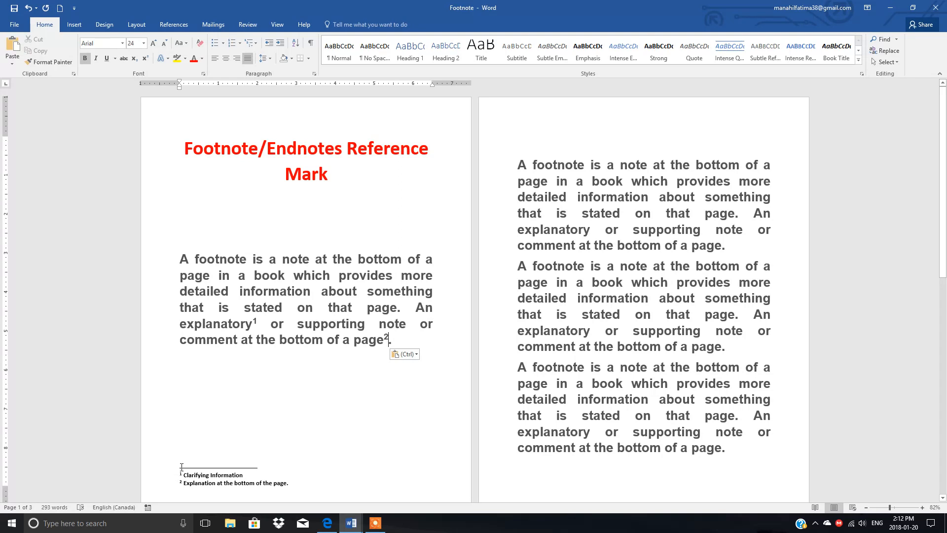
# Step: Change the footnote number format to A, B, C, … and apply it to the whole document
pyautogui.click(175, 24)
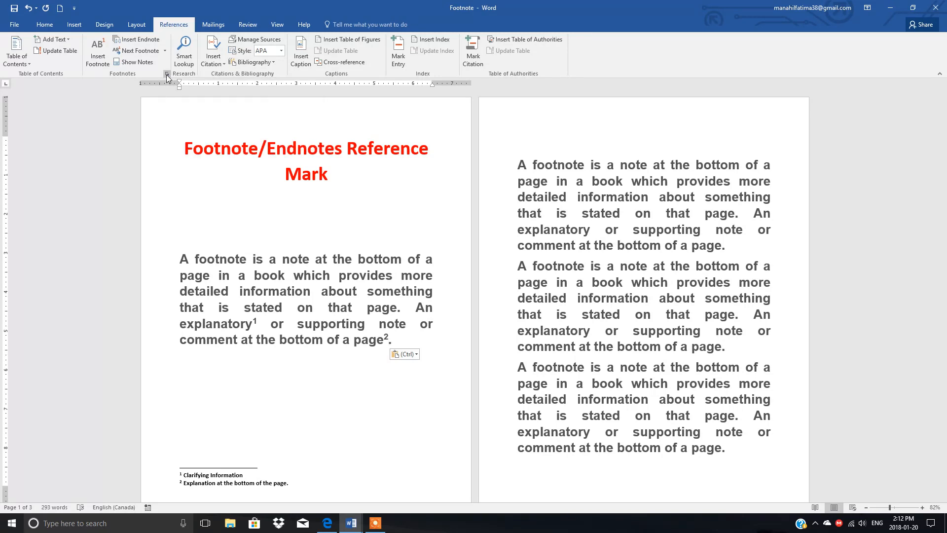
pyautogui.click(166, 74)
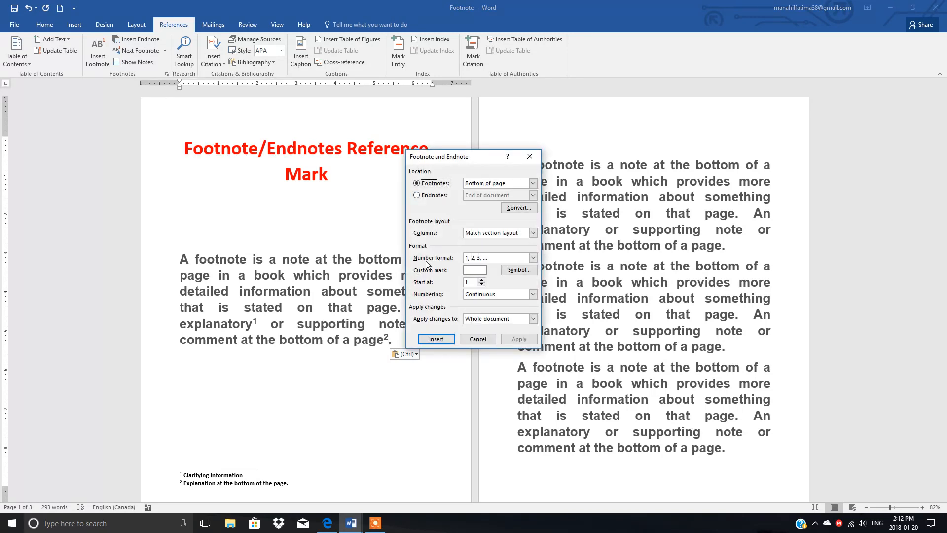
pyautogui.click(533, 258)
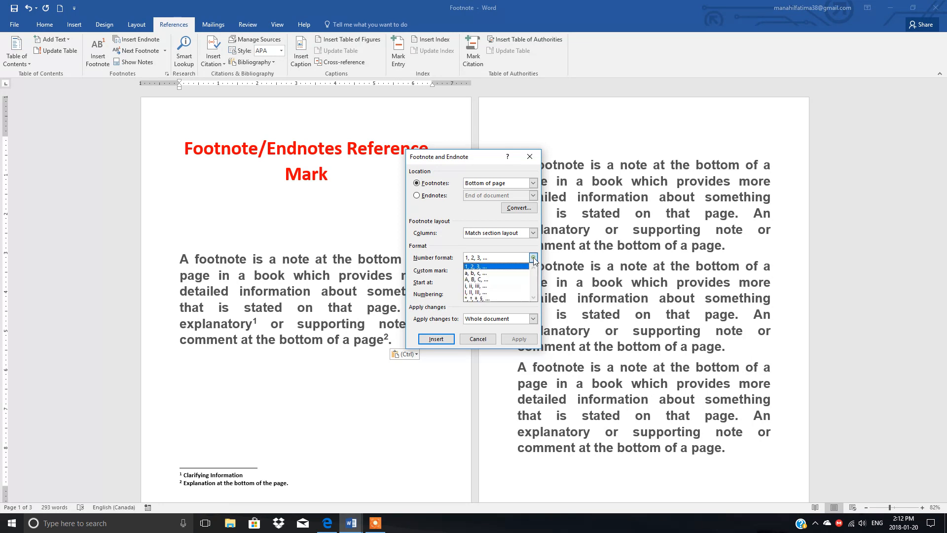
pyautogui.click(473, 280)
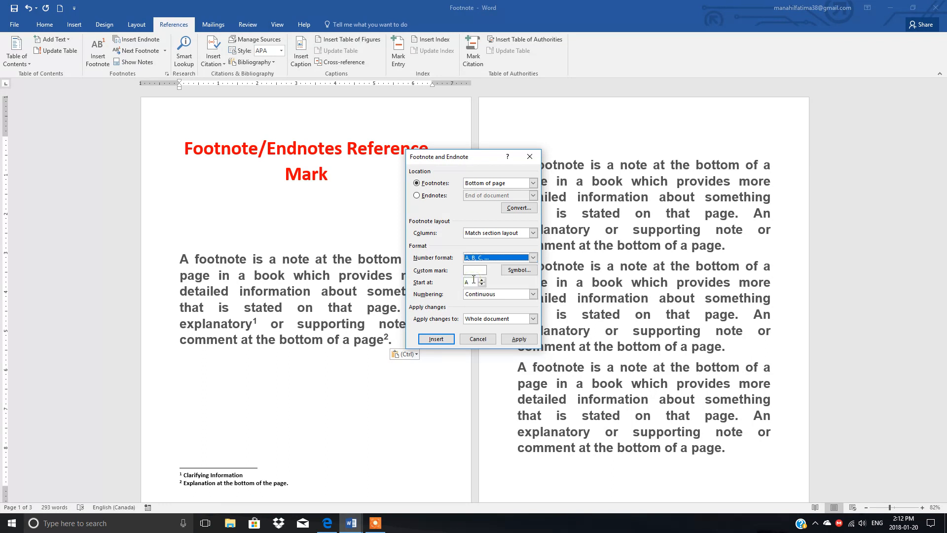
pyautogui.click(518, 339)
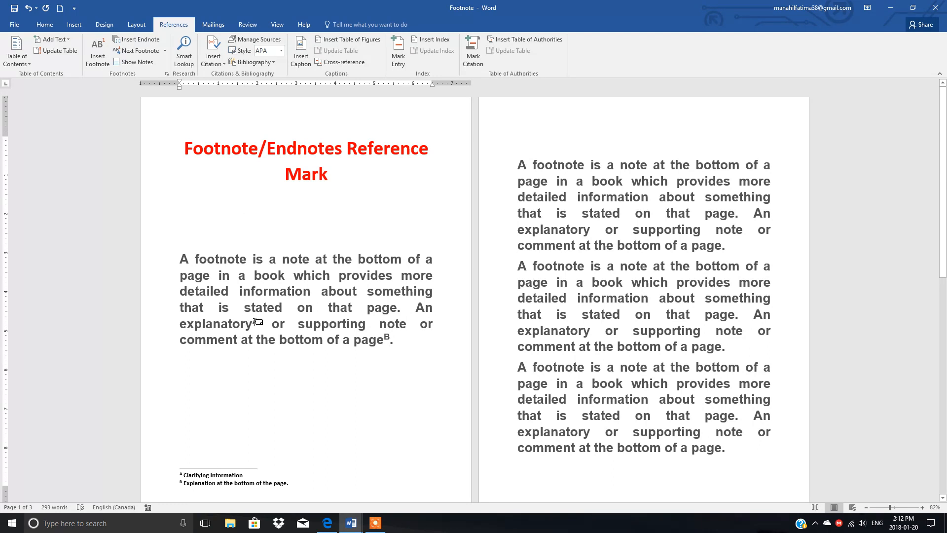
pyautogui.moveTo(255, 321)
pyautogui.moveTo(387, 339)
# Step: Switch to the other open Word document, Document1
pyautogui.click(351, 522)
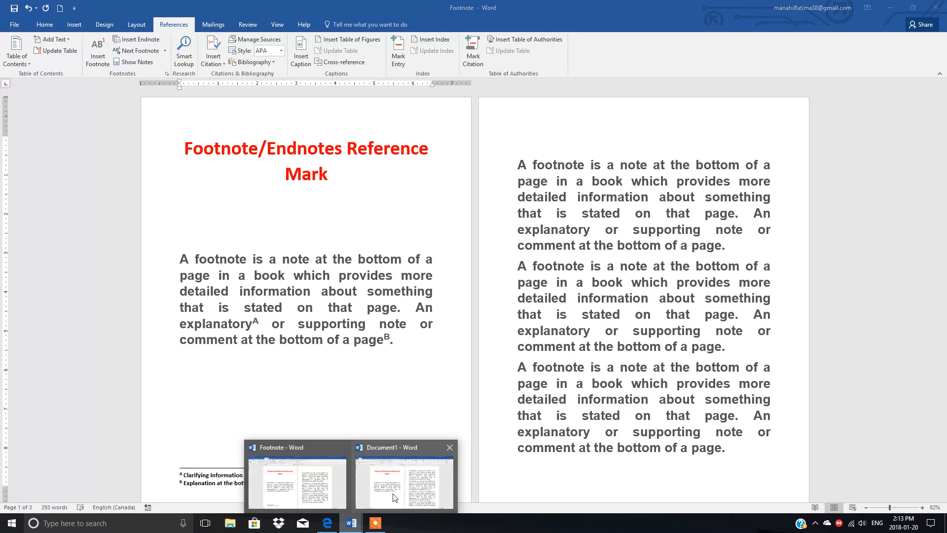
pyautogui.click(395, 498)
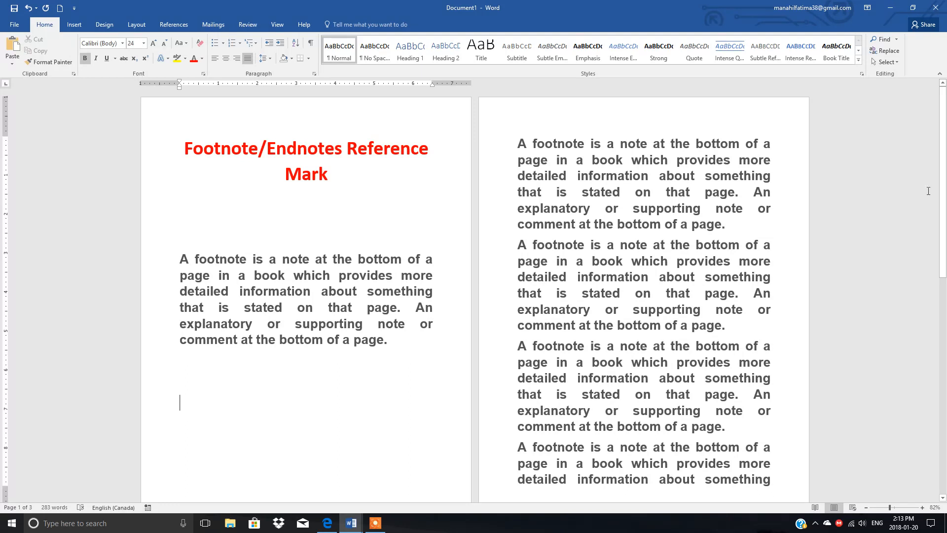
pyautogui.moveTo(943, 188)
pyautogui.mouseDown()
pyautogui.moveTo(942, 399)
pyautogui.moveTo(943, 182)
pyautogui.mouseUp()
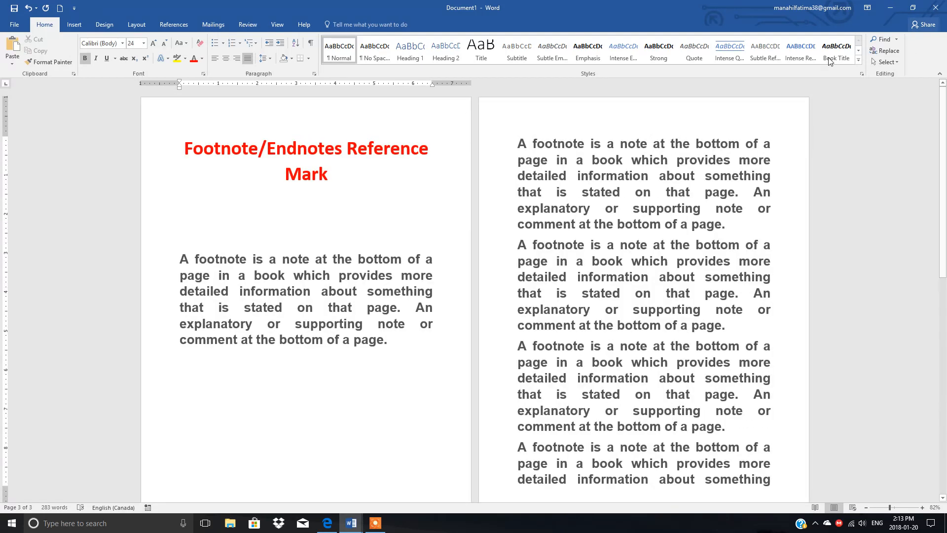
# Step: Insert an endnote after the word "footnote" in the first page's paragraph, reading "Explanation at the bottom of the page."
pyautogui.click(246, 259)
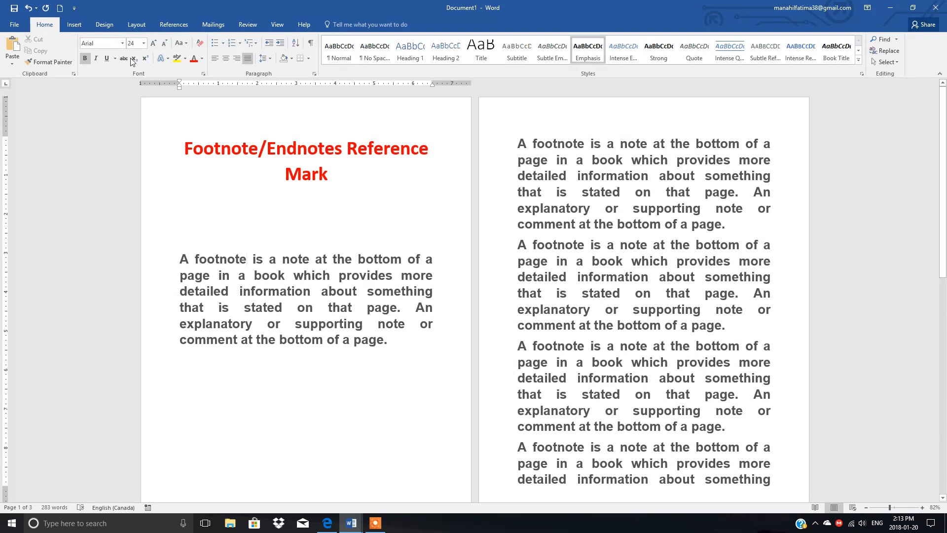
pyautogui.click(173, 26)
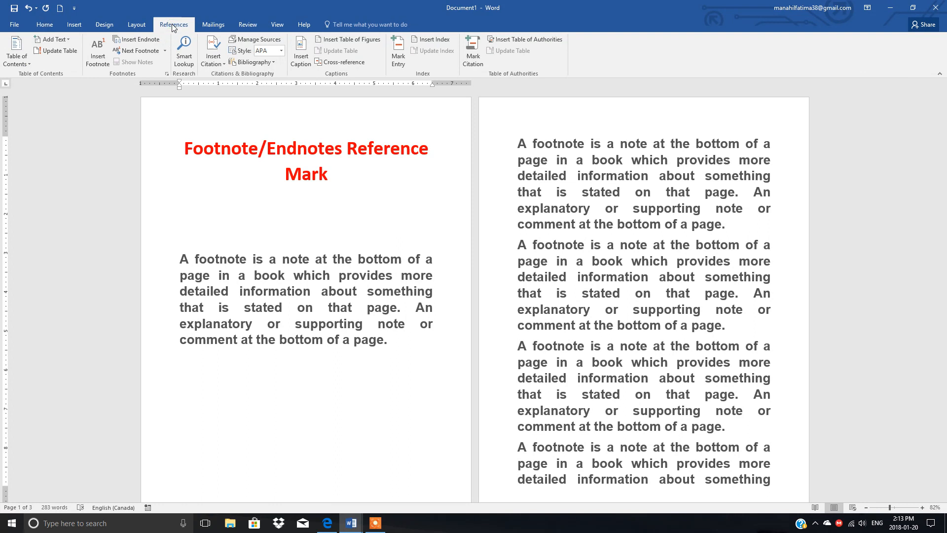
pyautogui.click(140, 40)
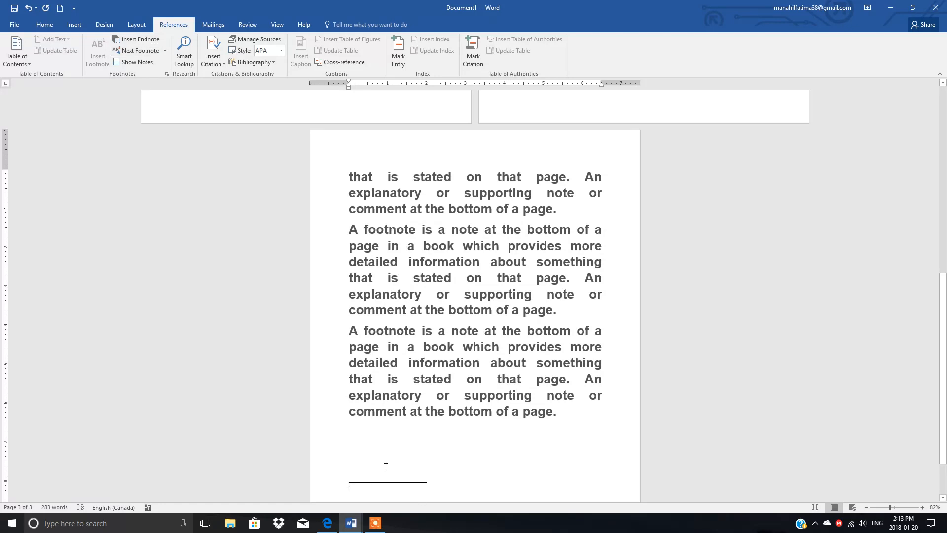
pyautogui.write('Exp')
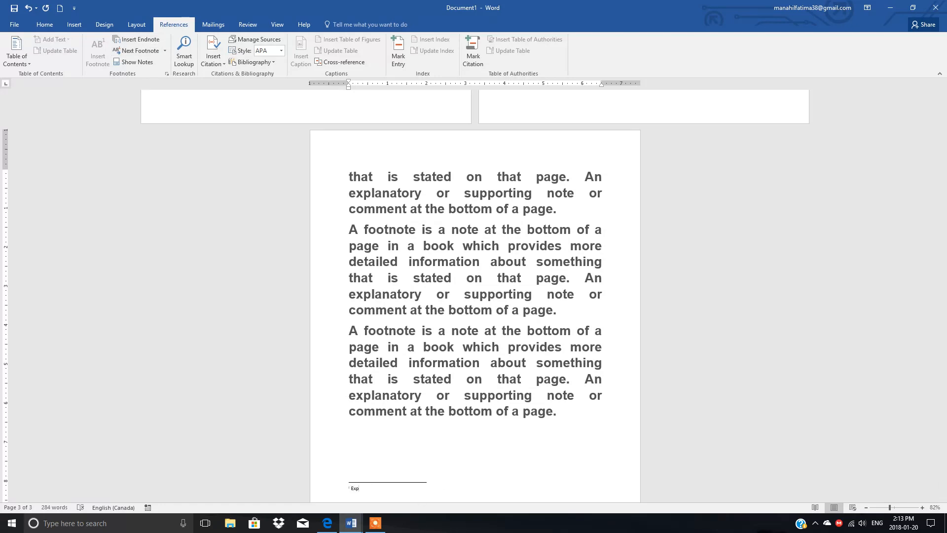
pyautogui.write('lanation at the bottom of the page.')
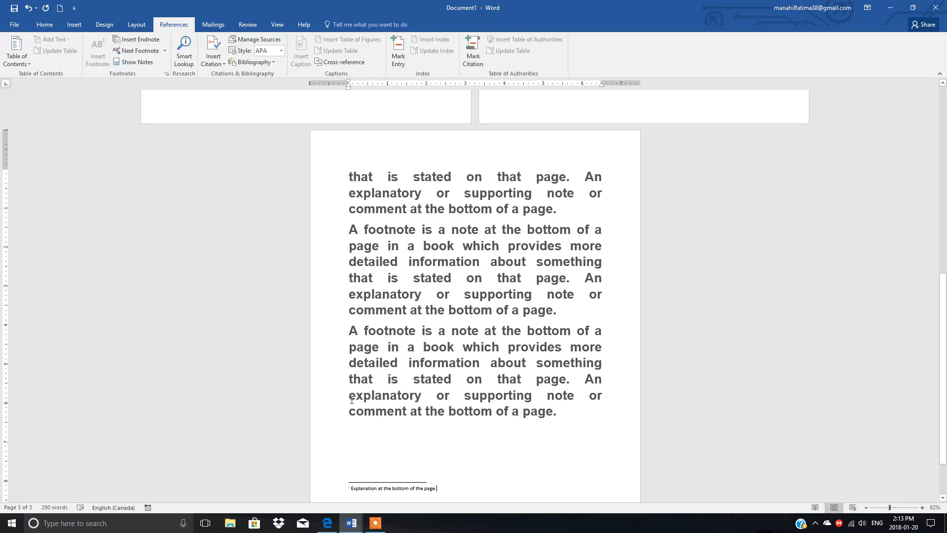
# Step: Insert an endnote after the word "explanatory" in the last page's final paragraph, reading "Clarifying information"
pyautogui.click(423, 396)
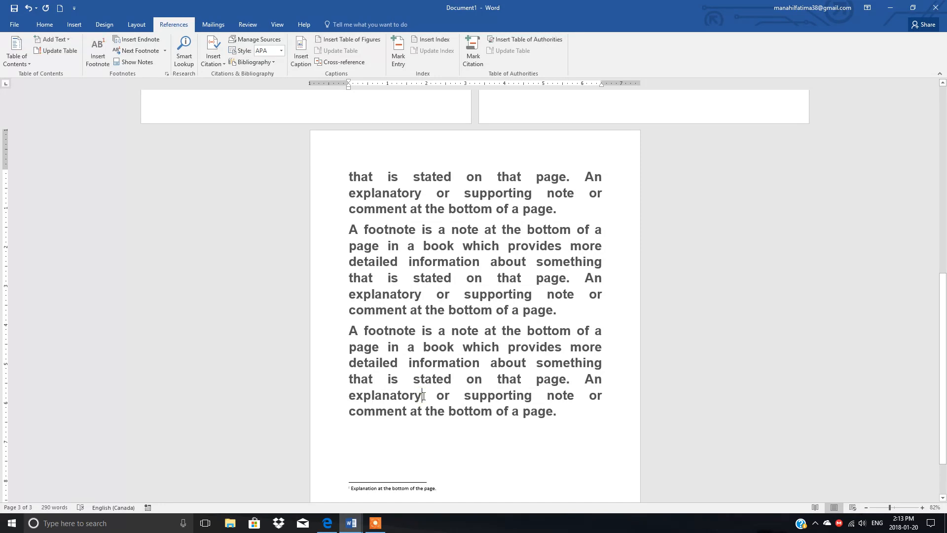
pyautogui.click(131, 39)
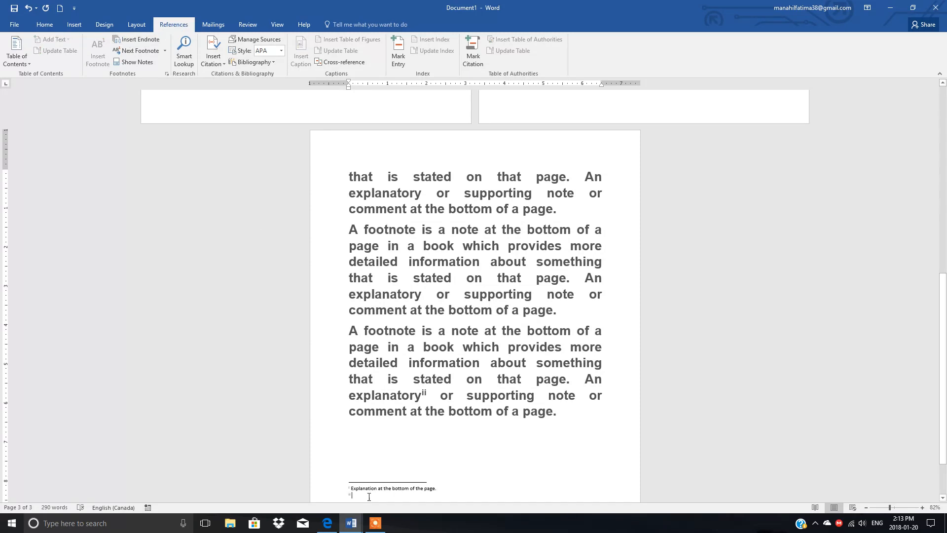
pyautogui.write('O')
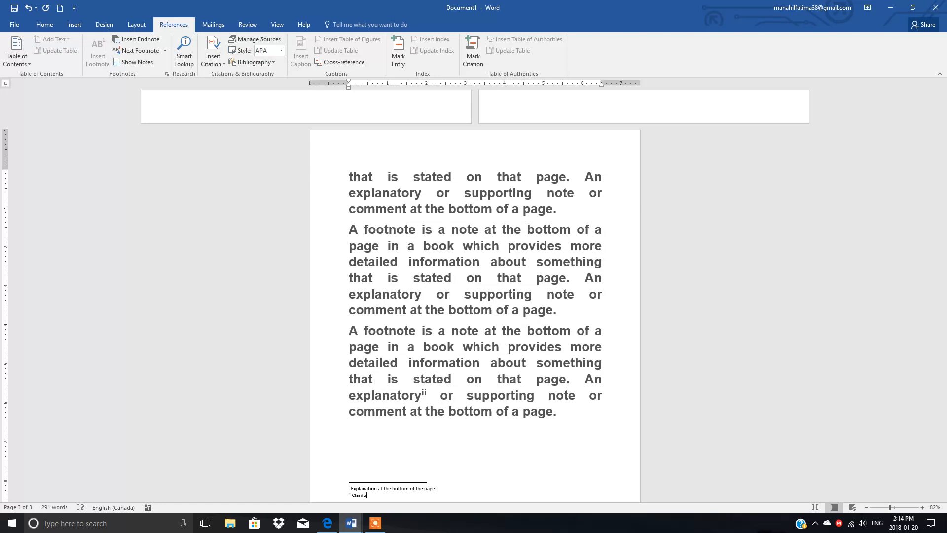
pyautogui.write('larifying information')
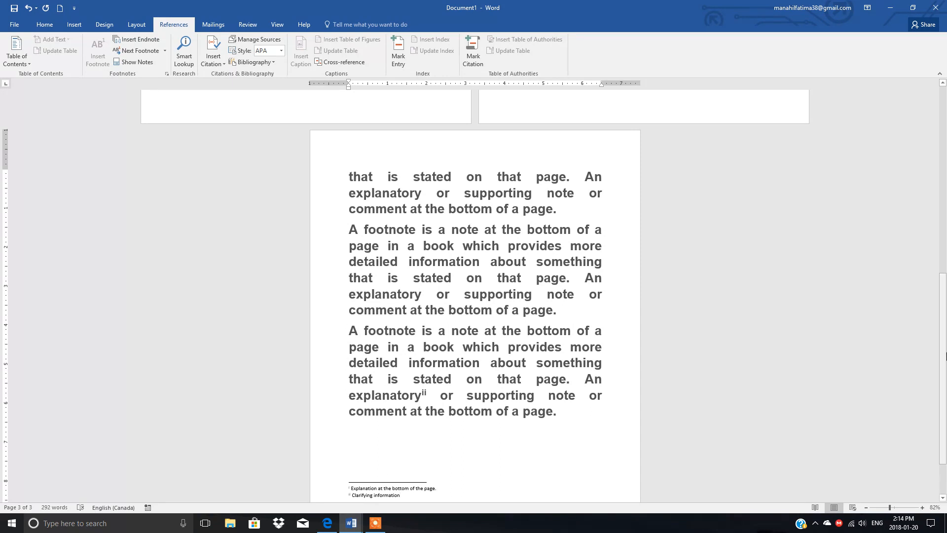
# Step: Convert all endnotes in the document to footnotes and check the first page
pyautogui.moveTo(946, 357); pyautogui.dragTo(912, 111)
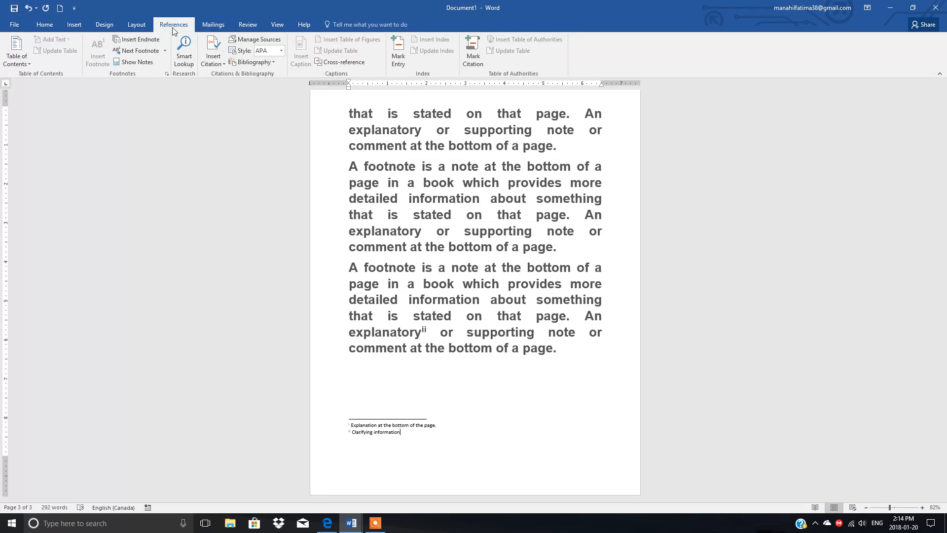
pyautogui.click(167, 73)
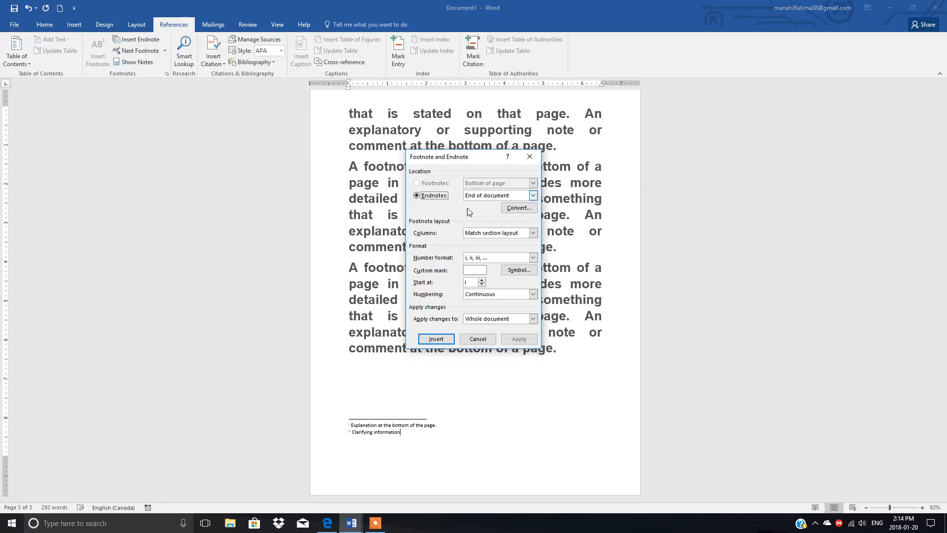
pyautogui.click(511, 209)
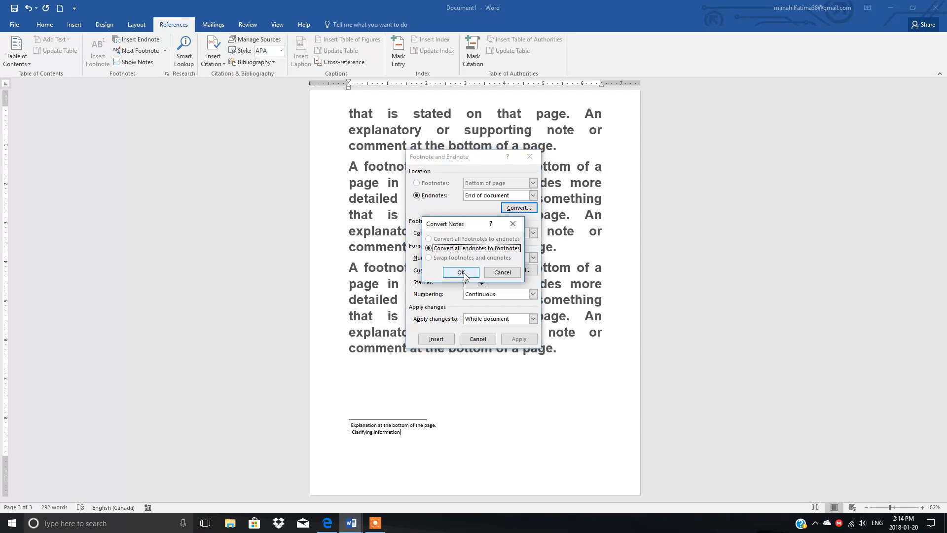
pyautogui.click(465, 271)
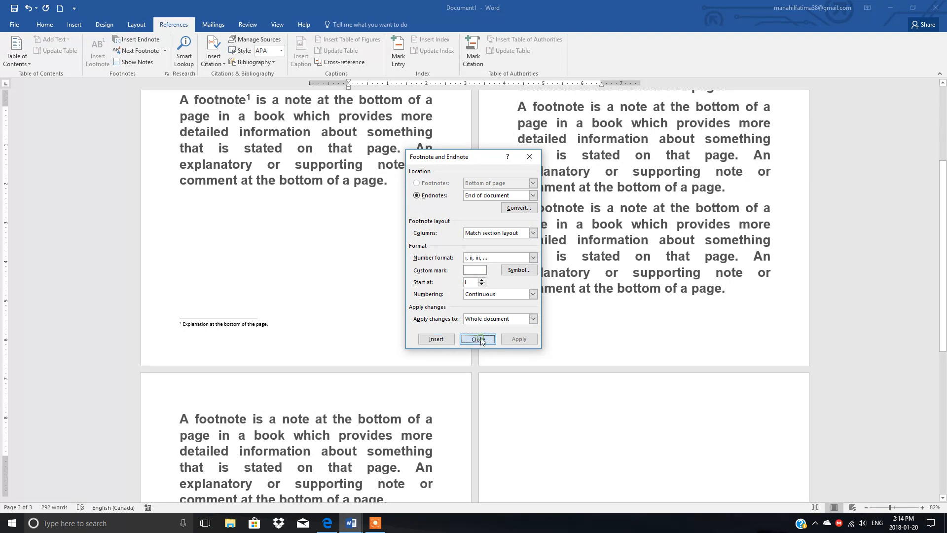
pyautogui.click(478, 340)
pyautogui.moveTo(946, 281); pyautogui.dragTo(936, 122)
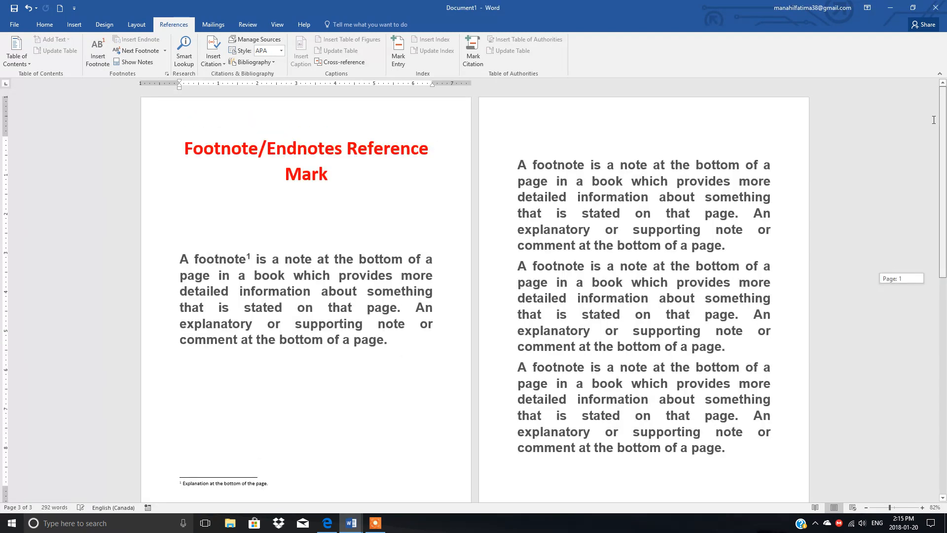
# Step: Switch to the open document Footnote, convert all its footnotes to endnotes, and review the notes at the document's end
pyautogui.moveTo(351, 523)
pyautogui.click(297, 494)
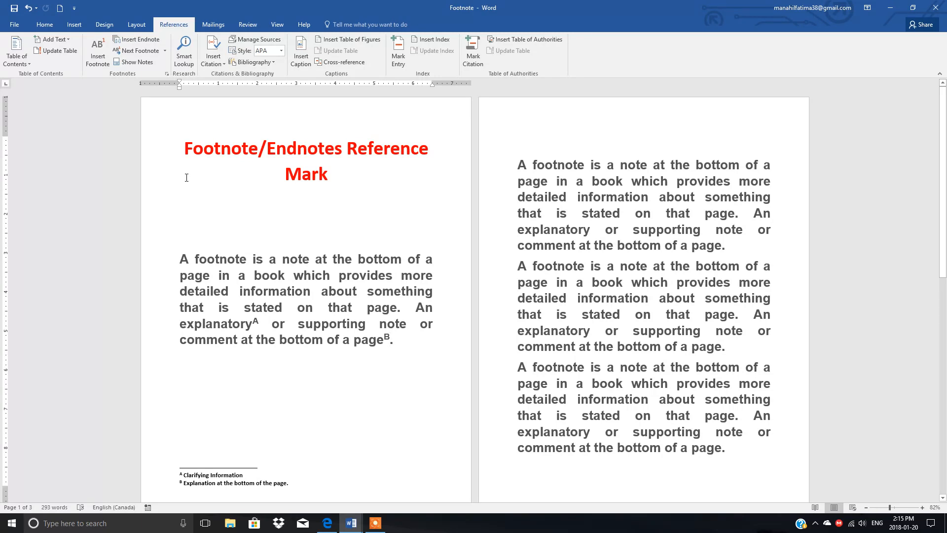
pyautogui.click(167, 74)
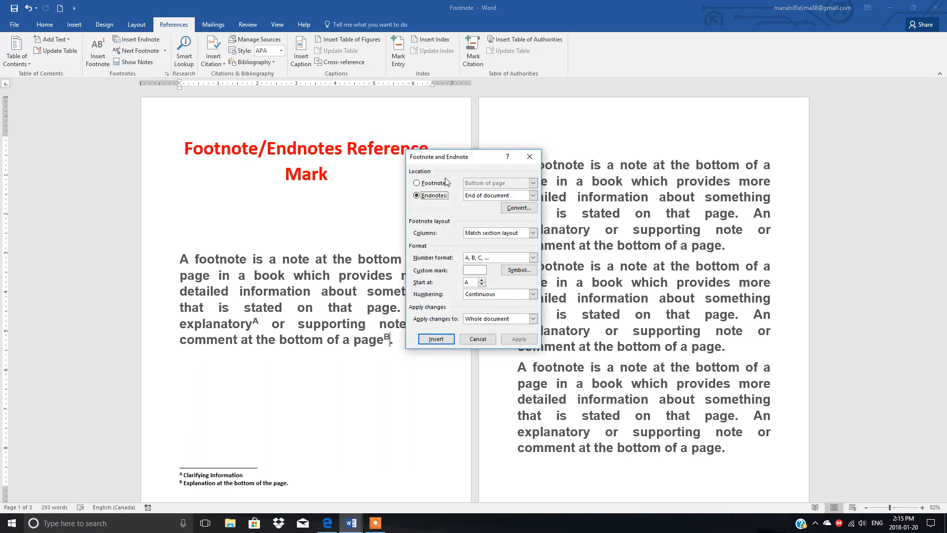
pyautogui.click(417, 183)
pyautogui.click(513, 208)
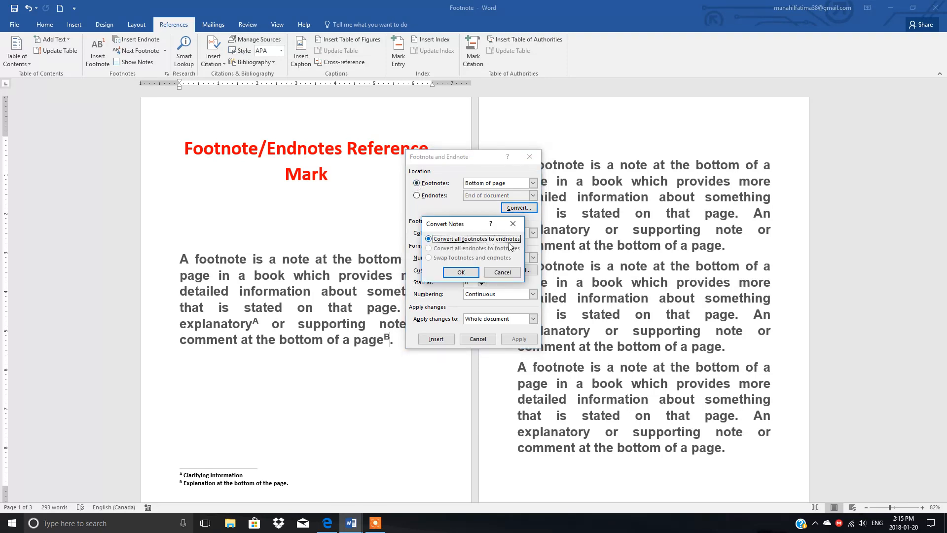
pyautogui.click(461, 272)
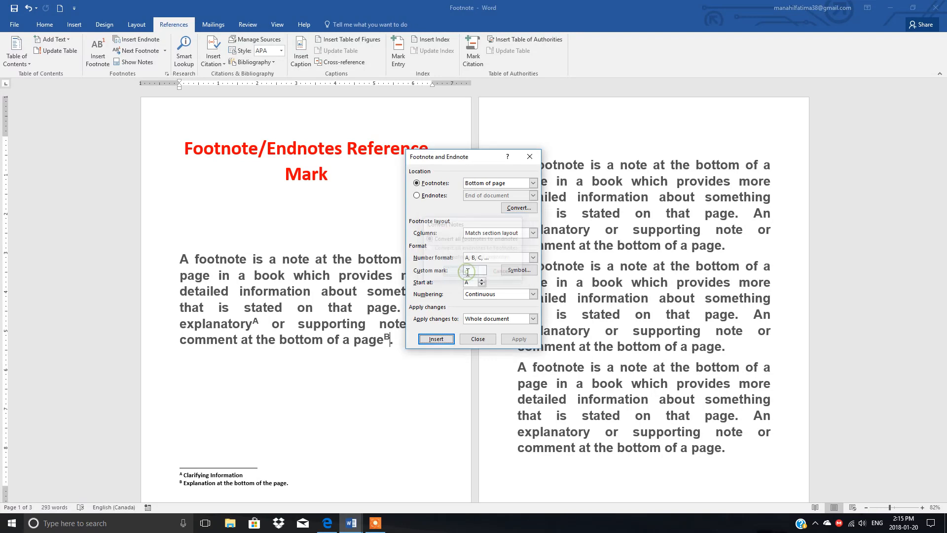
pyautogui.click(480, 337)
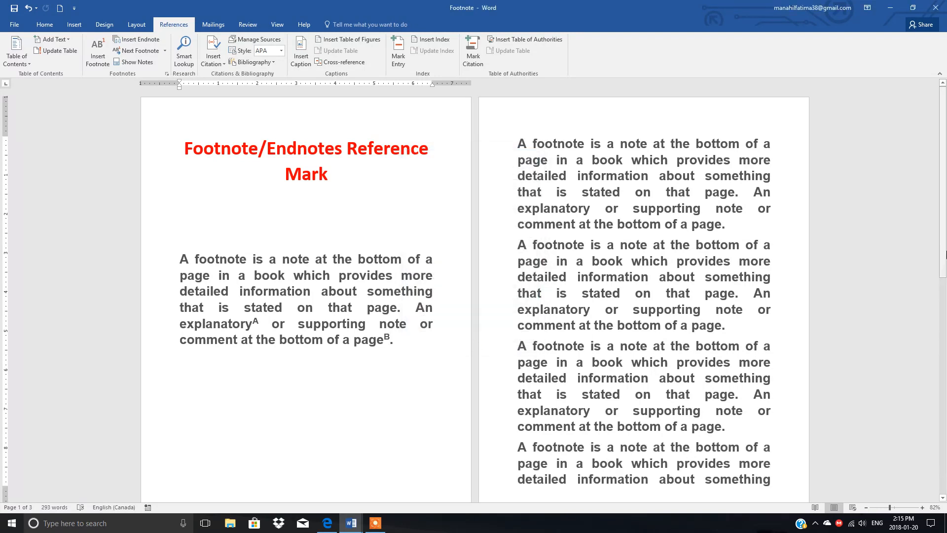
pyautogui.moveTo(944, 251); pyautogui.dragTo(944, 254)
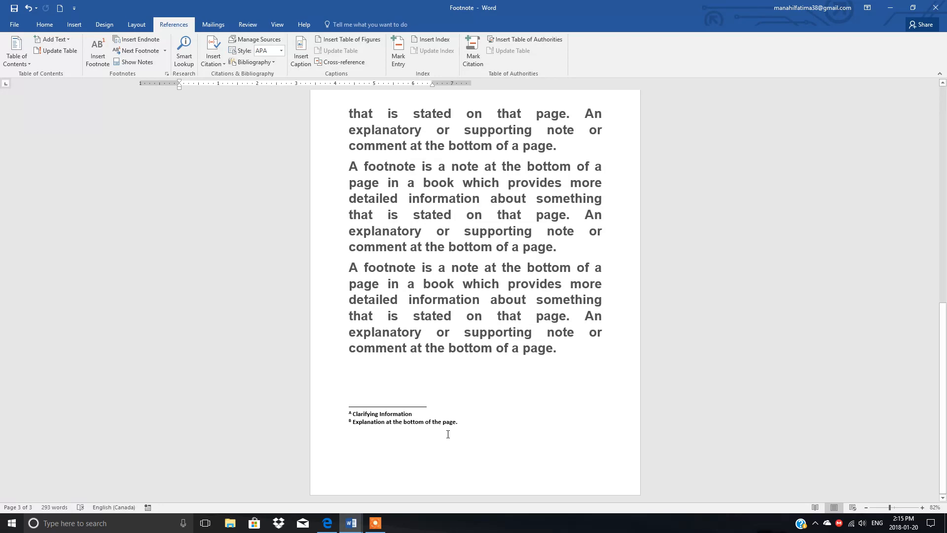
pyautogui.moveTo(944, 339); pyautogui.dragTo(935, 78)
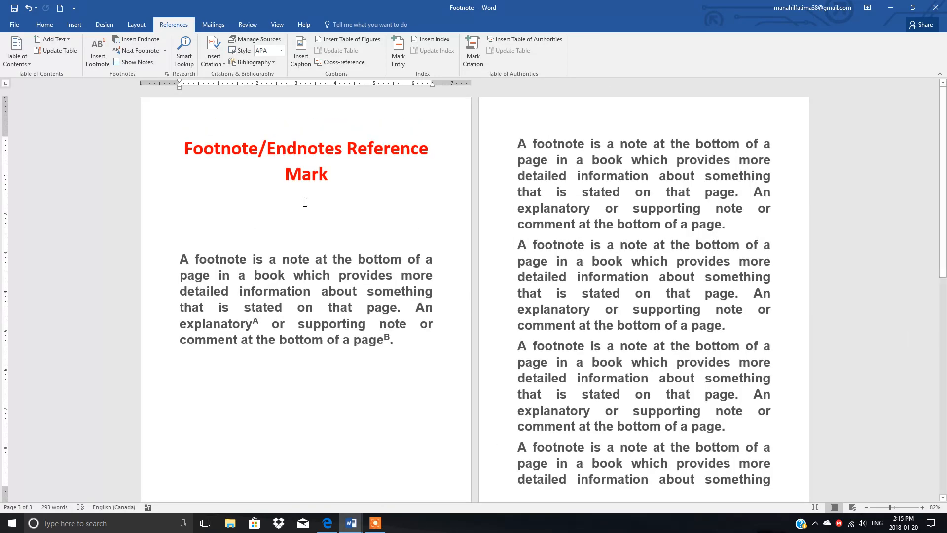